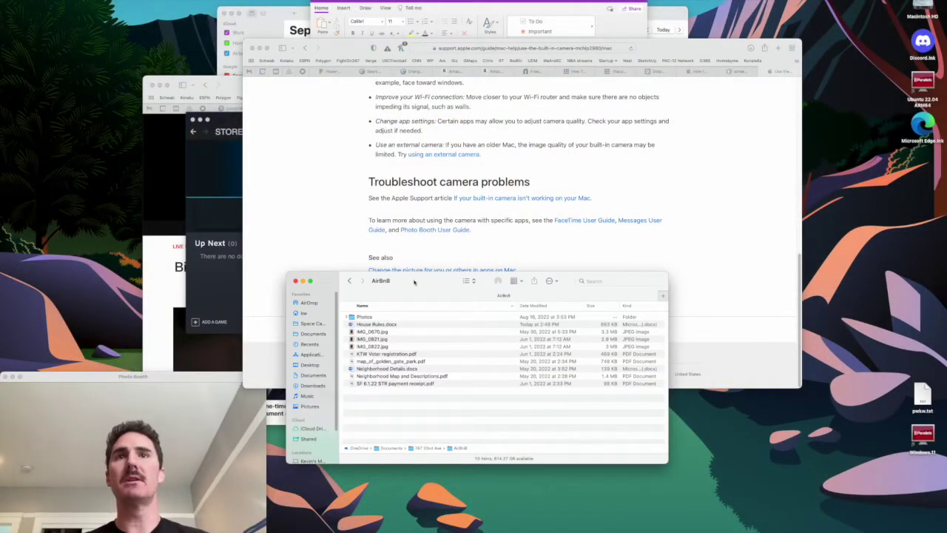
Step: Move the file browser window over the web page and display the contents of the OneDrive location
{"action": "left_click_drag", "start_coordinate": [419, 279], "coordinate": [526, 173]}
{"action": "scroll", "coordinate": [423, 311], "scroll_direction": "down", "scroll_amount": 1}
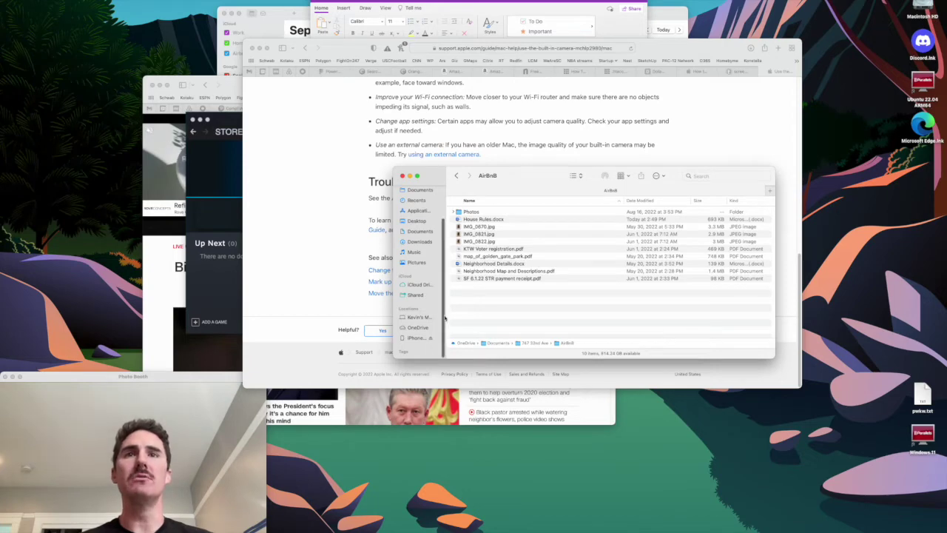
{"action": "left_click", "coordinate": [423, 328]}
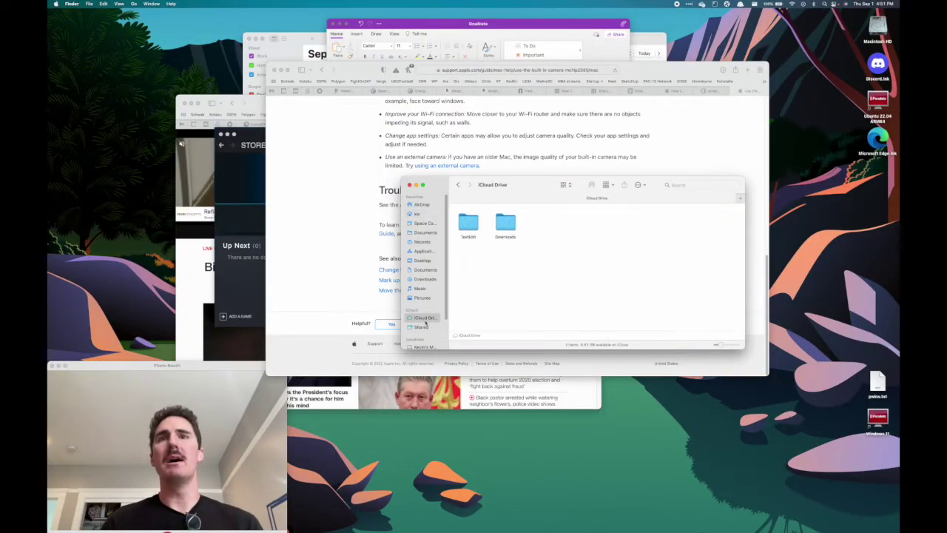
{"action": "scroll", "coordinate": [425, 326], "scroll_direction": "down", "scroll_amount": 2}
{"action": "left_click", "coordinate": [423, 343]}
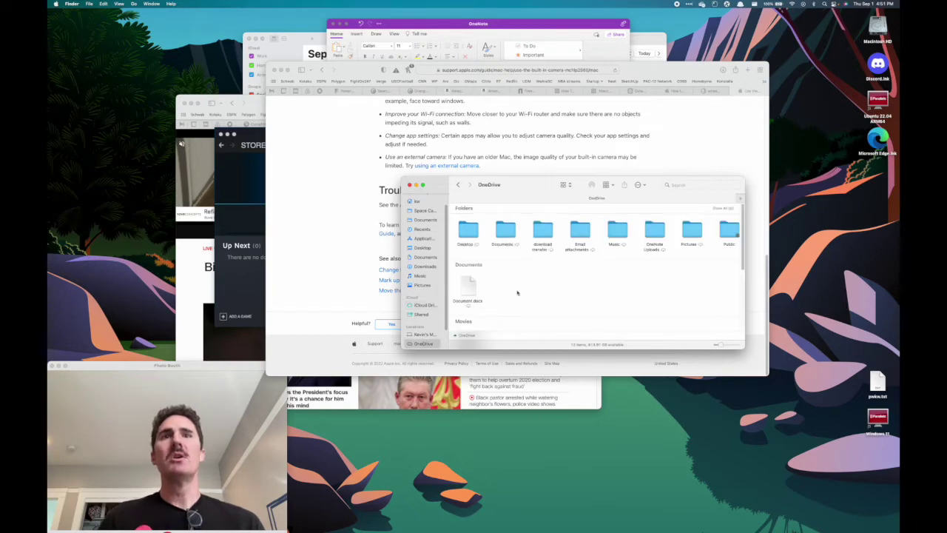
{"action": "left_click", "coordinate": [608, 185]}
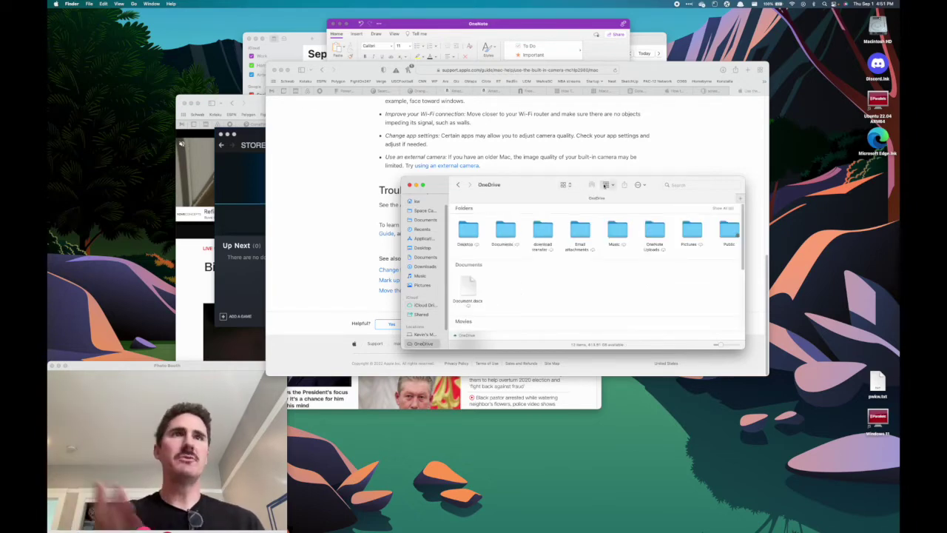
{"action": "left_click", "coordinate": [581, 199]}
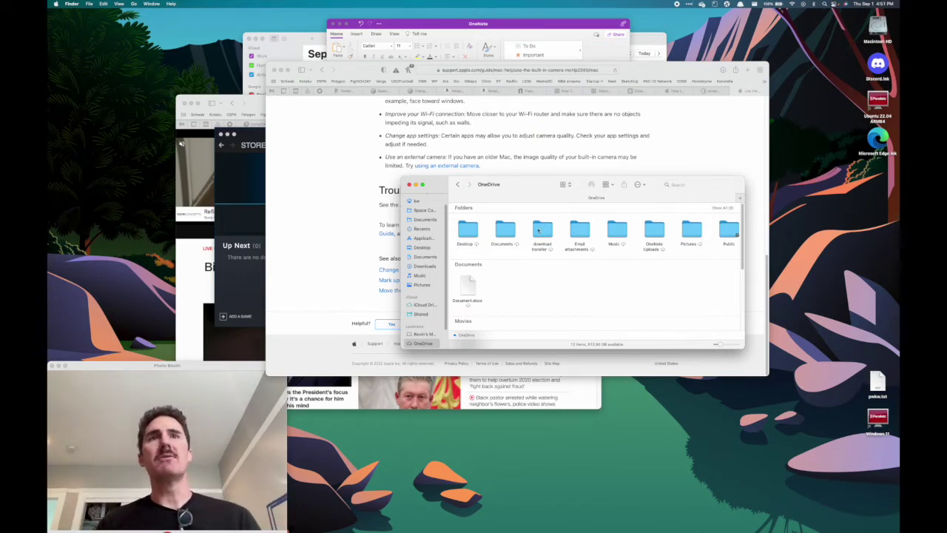
Step: Open OneDrive's Documents folder and examine the sync options offered for the Fax and FeedbackHub folders
{"action": "double_click", "coordinate": [506, 229]}
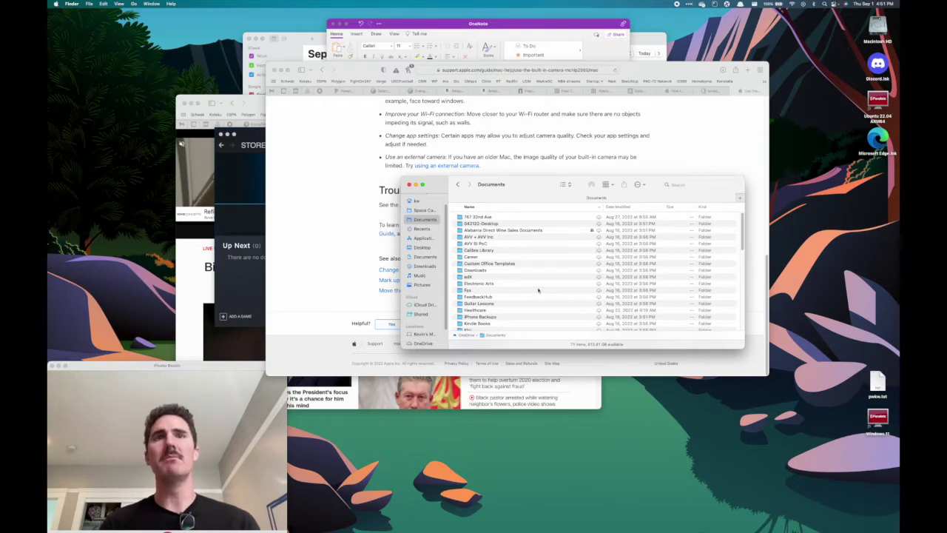
{"action": "right_click", "coordinate": [537, 290]}
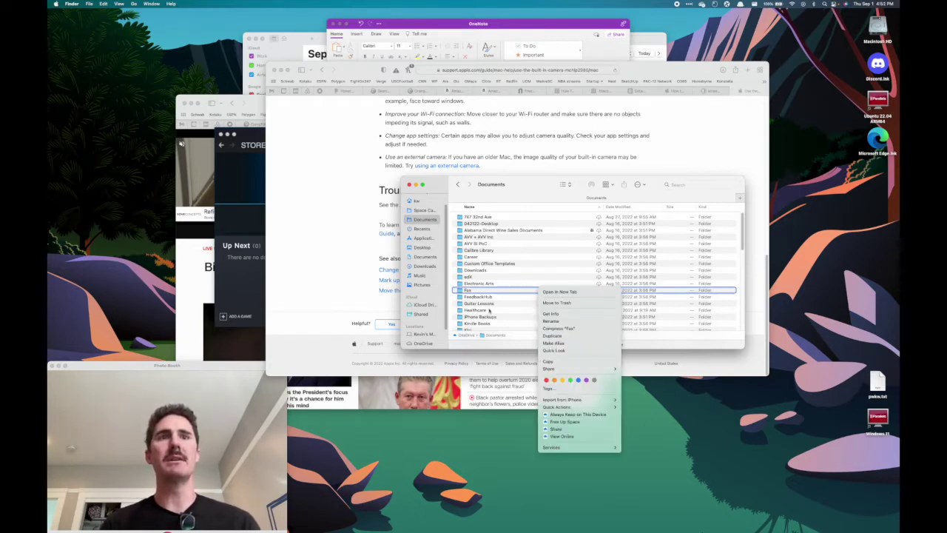
{"action": "left_click", "coordinate": [489, 311]}
{"action": "right_click", "coordinate": [488, 298]}
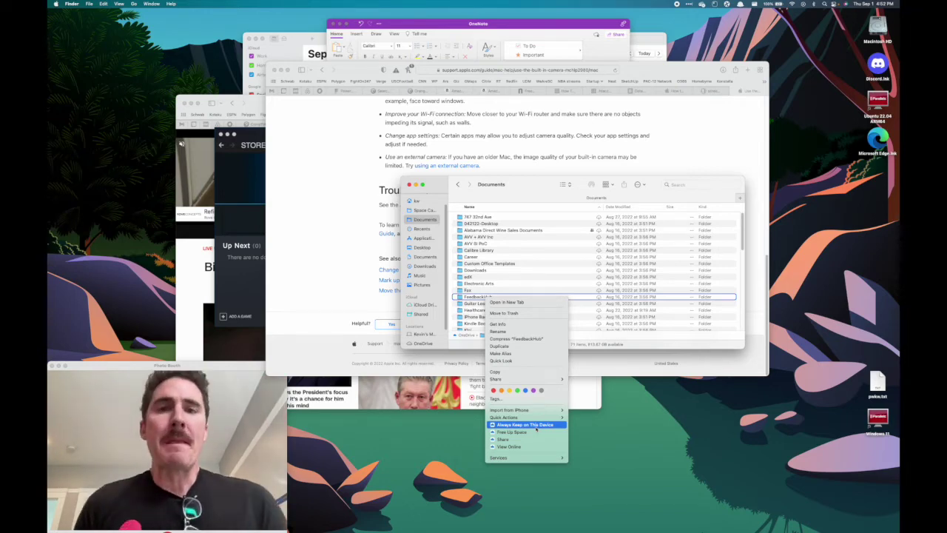
{"action": "left_click", "coordinate": [535, 200]}
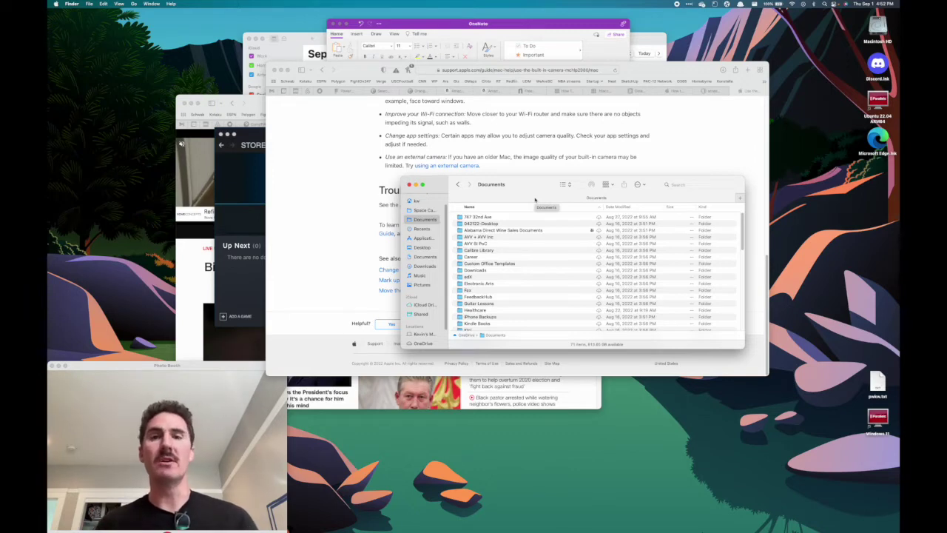
Step: Return to the OneDrive root folder and look through its folders, documents, movies, spreadsheets and other files
{"action": "scroll", "coordinate": [534, 272], "scroll_direction": "down", "scroll_amount": 5}
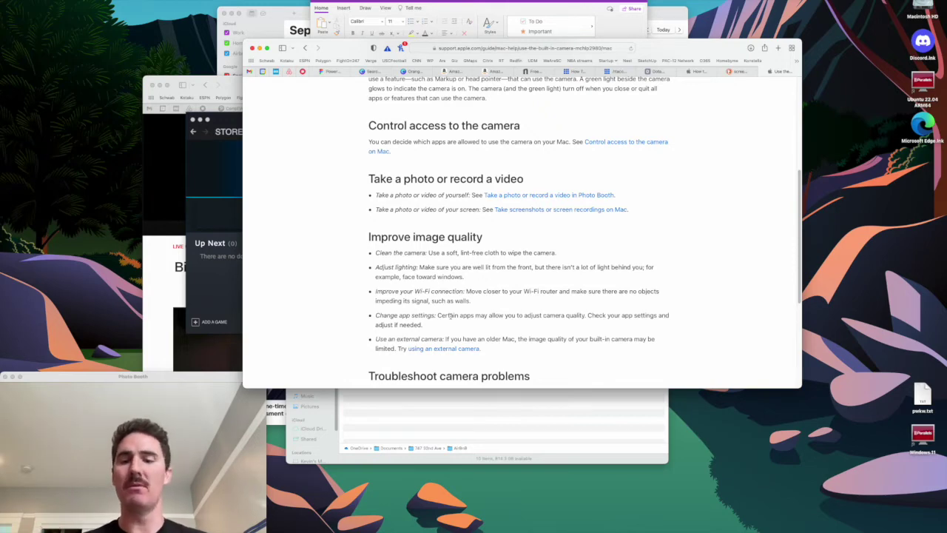
{"action": "scroll", "coordinate": [449, 316], "scroll_direction": "down", "scroll_amount": 5}
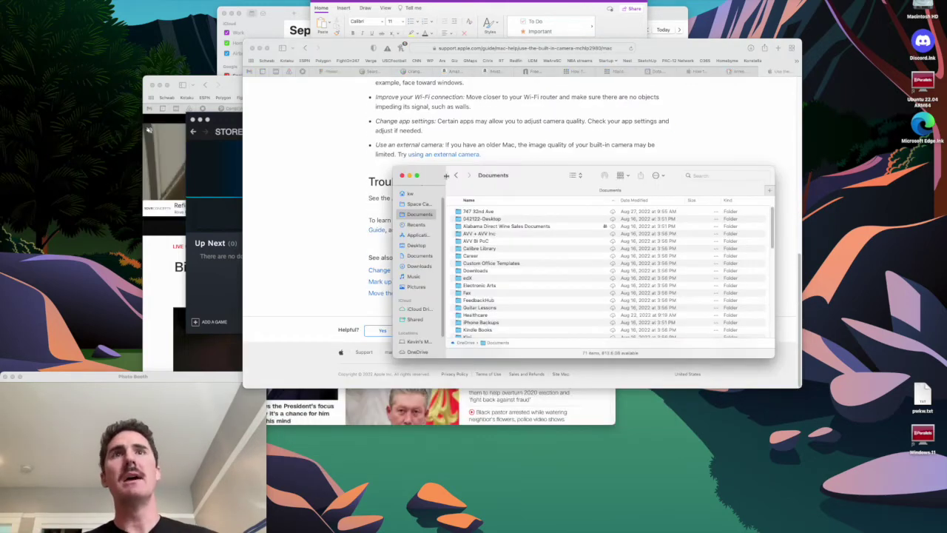
{"action": "left_click", "coordinate": [456, 175]}
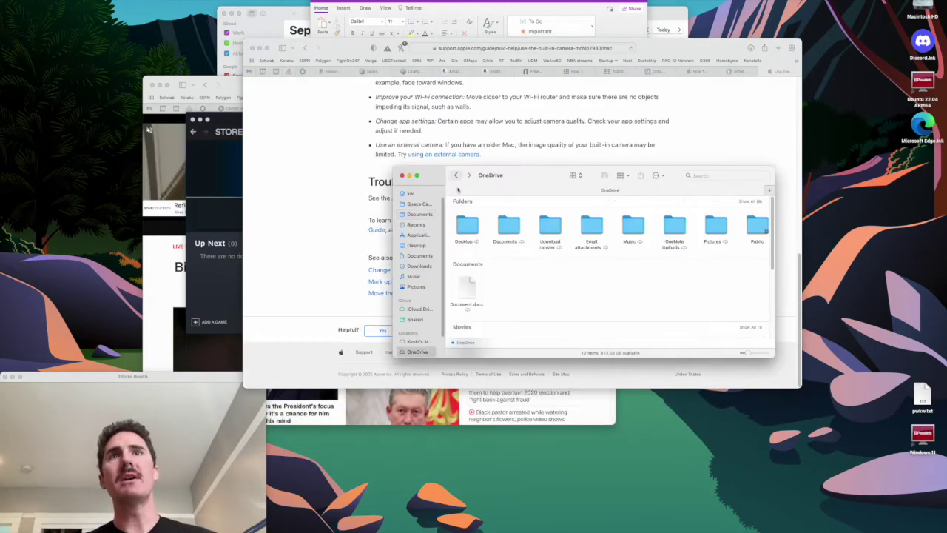
{"action": "left_click", "coordinate": [467, 342]}
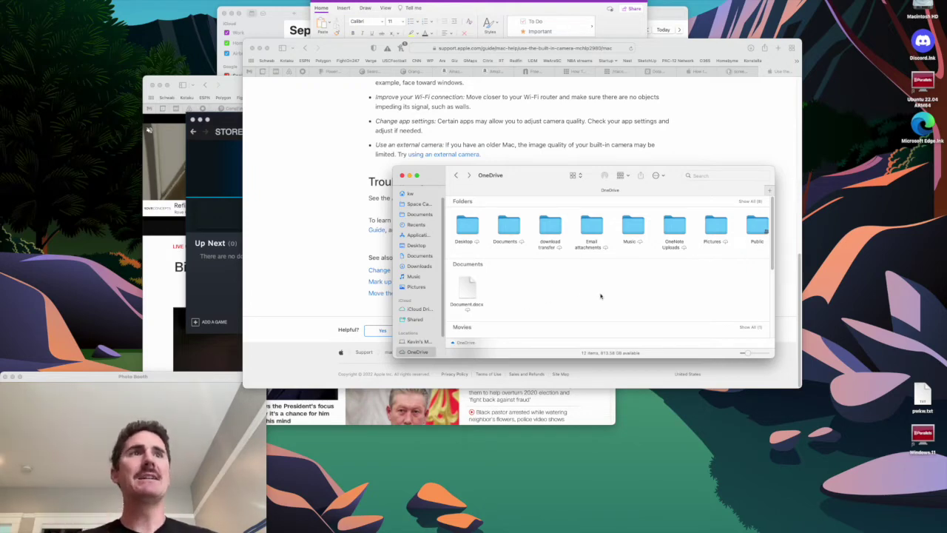
{"action": "scroll", "coordinate": [600, 295], "scroll_direction": "down", "scroll_amount": 3}
{"action": "scroll", "coordinate": [599, 293], "scroll_direction": "down", "scroll_amount": 3}
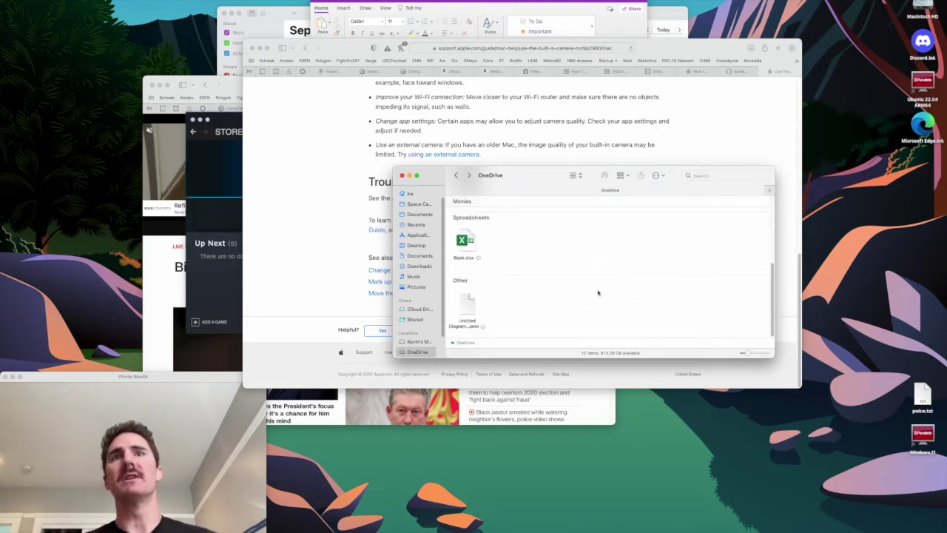
{"action": "scroll", "coordinate": [598, 292], "scroll_direction": "up", "scroll_amount": 6}
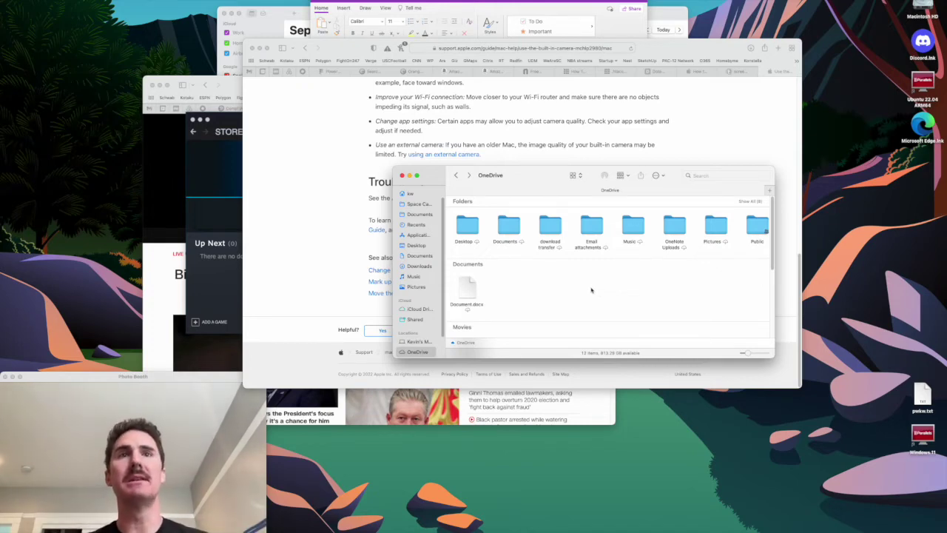
{"action": "scroll", "coordinate": [590, 292], "scroll_direction": "down", "scroll_amount": 5}
{"action": "scroll", "coordinate": [580, 297], "scroll_direction": "up", "scroll_amount": 5}
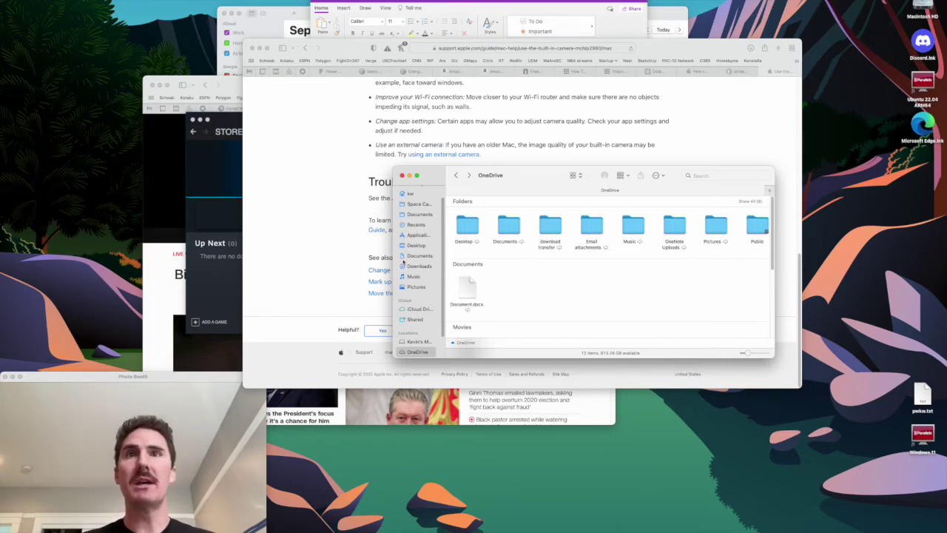
Step: Load the OneDrive website in a new browser tab and bring the full My files list into view
{"action": "left_click", "coordinate": [354, 283]}
{"action": "key", "text": "super+t"}
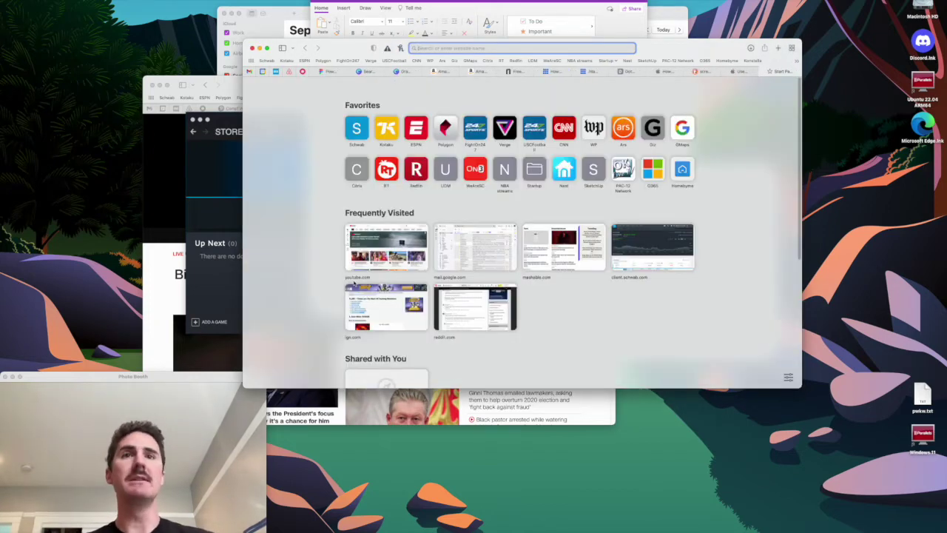
{"action": "type", "text": "onedrive.live.com/?id=root&cid=B7D0133C35813980"}
{"action": "key", "text": "Return"}
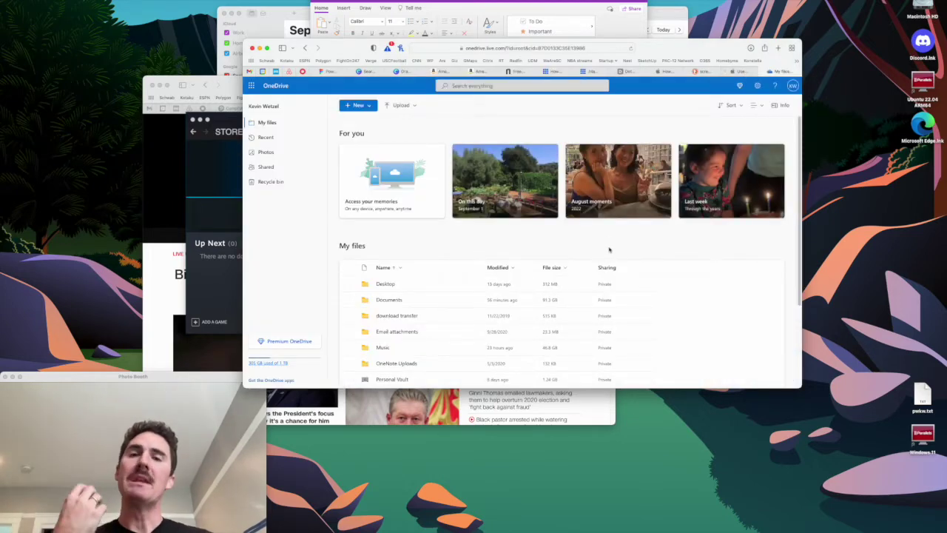
{"action": "scroll", "coordinate": [518, 267], "scroll_direction": "down", "scroll_amount": 3}
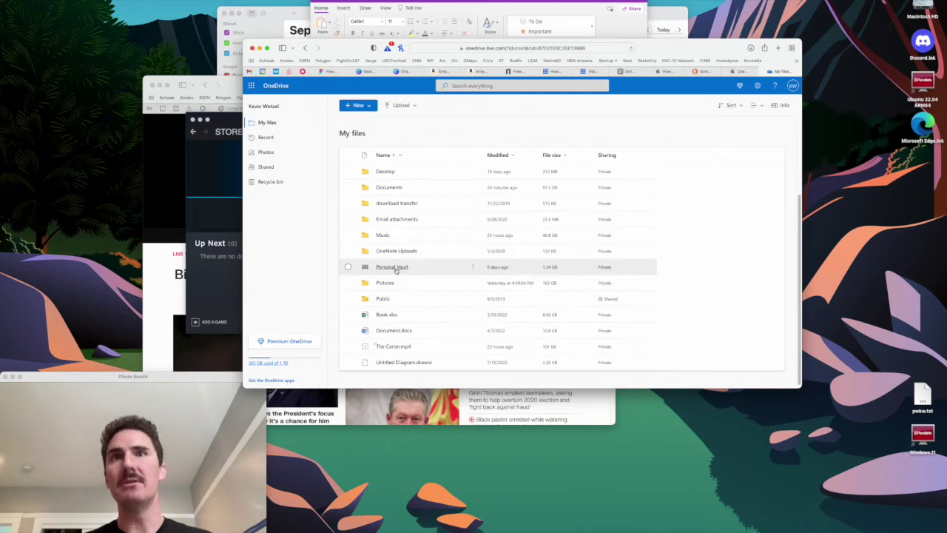
Step: Show the local OneDrive folder as a list and move its window clear of the web file names for comparison
{"action": "left_click_drag", "start_coordinate": [544, 181], "coordinate": [659, 185]}
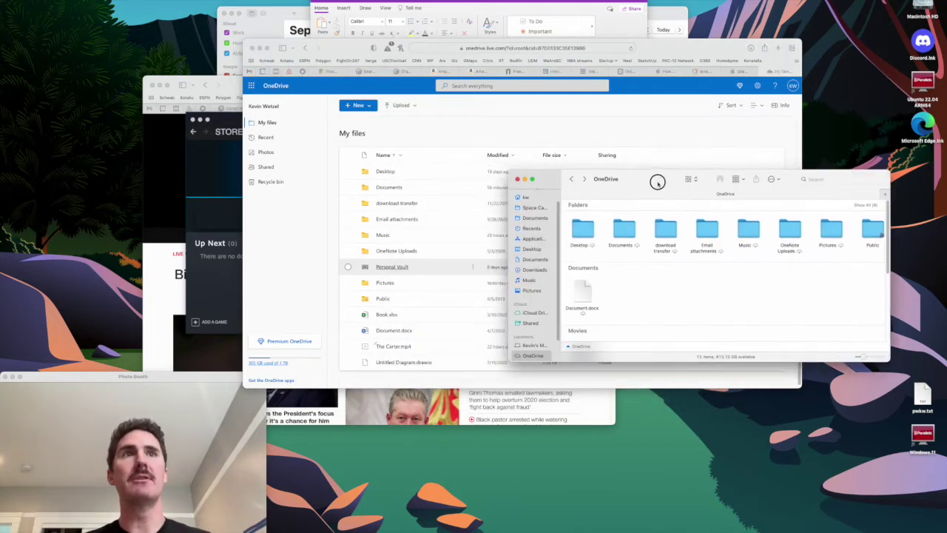
{"action": "left_click", "coordinate": [691, 179]}
{"action": "left_click", "coordinate": [699, 189]}
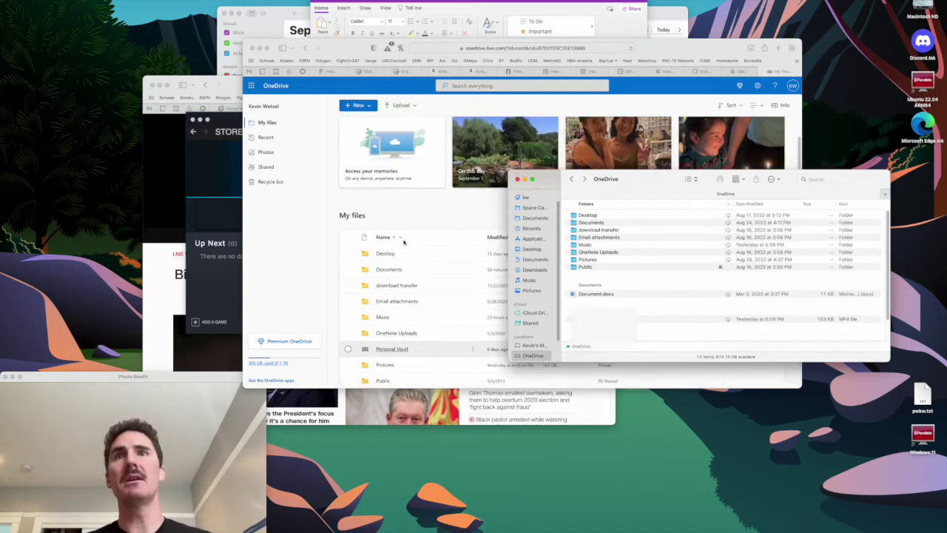
{"action": "left_click_drag", "start_coordinate": [626, 178], "coordinate": [654, 231]}
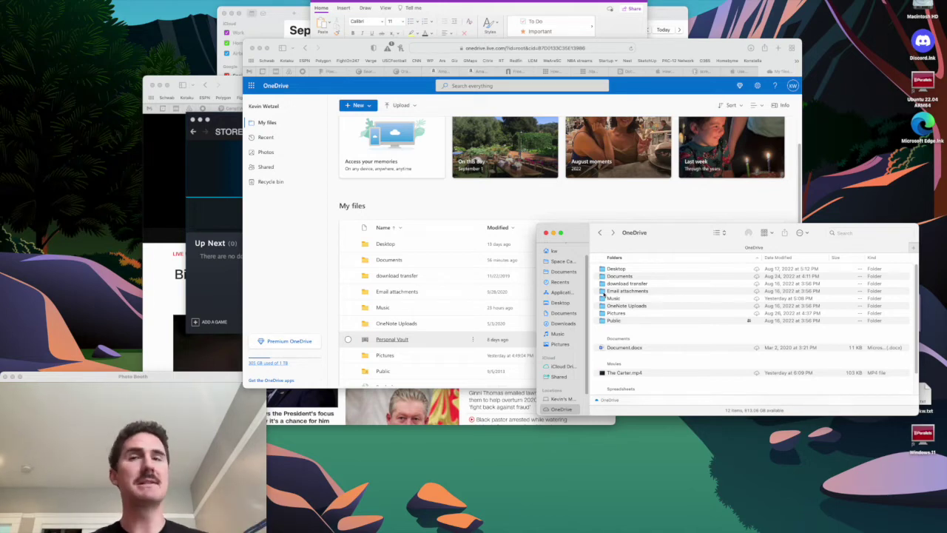
Step: Open the Personal Vault on the OneDrive website and request a phone notification to verify the identity
{"action": "left_click", "coordinate": [335, 279]}
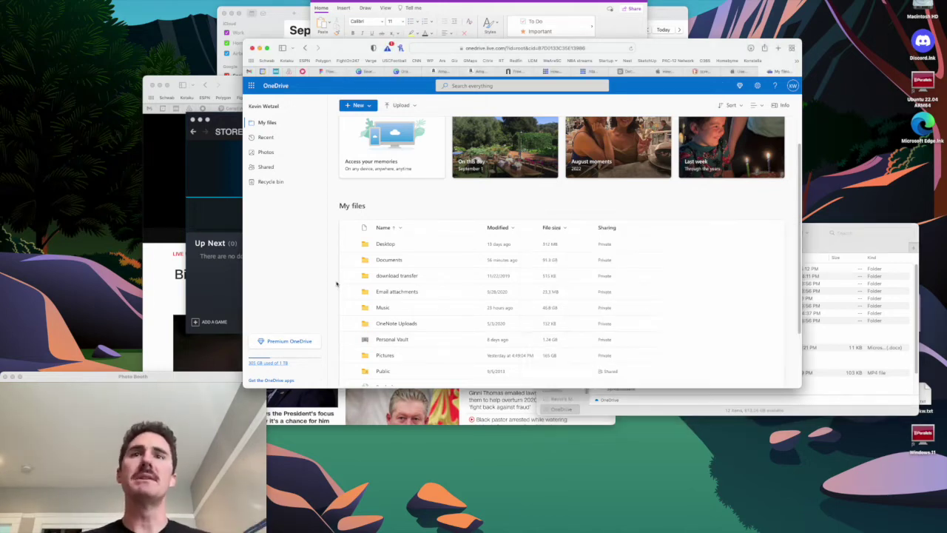
{"action": "left_click", "coordinate": [392, 340]}
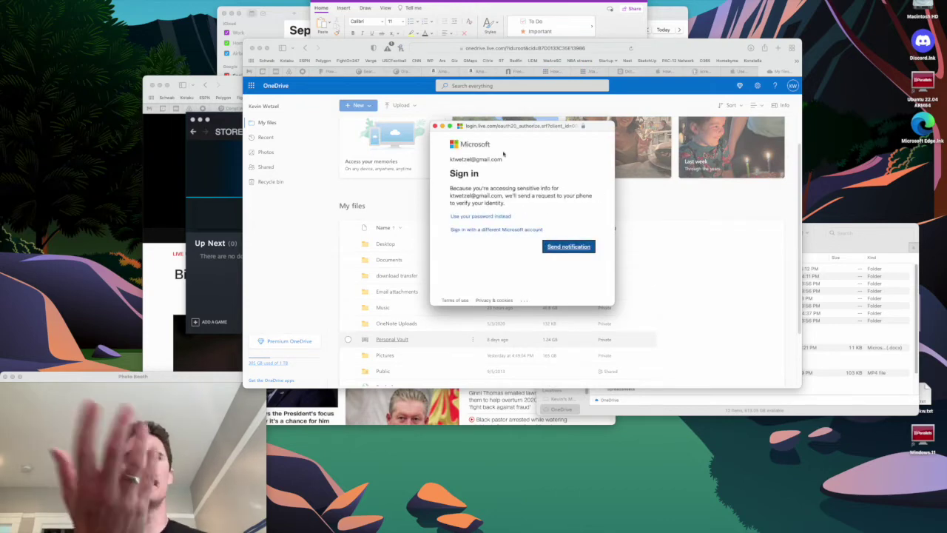
{"action": "left_click", "coordinate": [568, 246]}
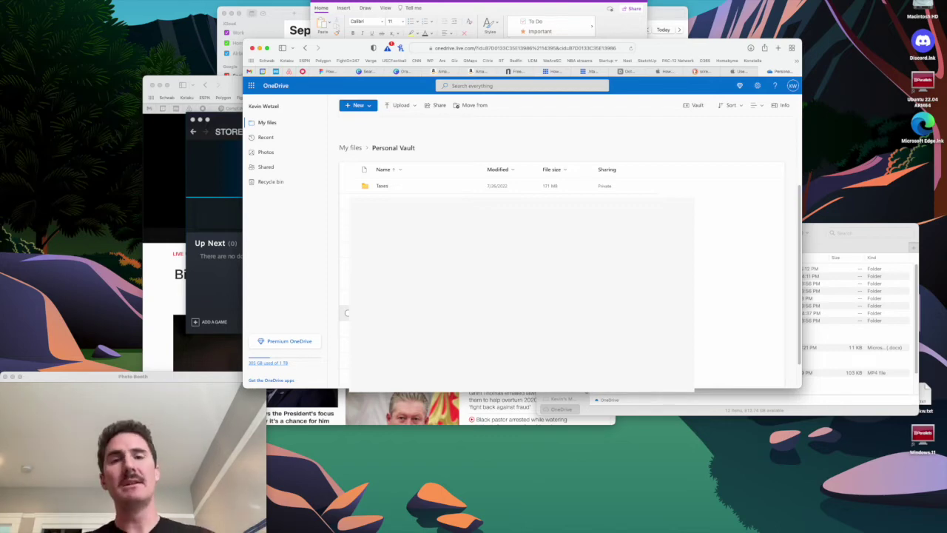
Step: Switch to the App Store and search it for "excel"
{"action": "mouse_move", "coordinate": [9, 149]}
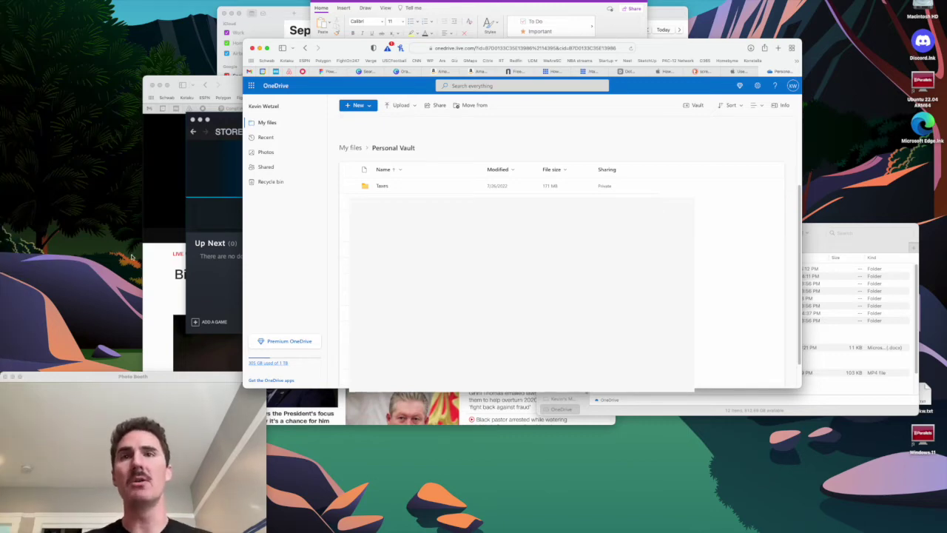
{"action": "key", "text": "super+space"}
{"action": "type", "text": "app s"}
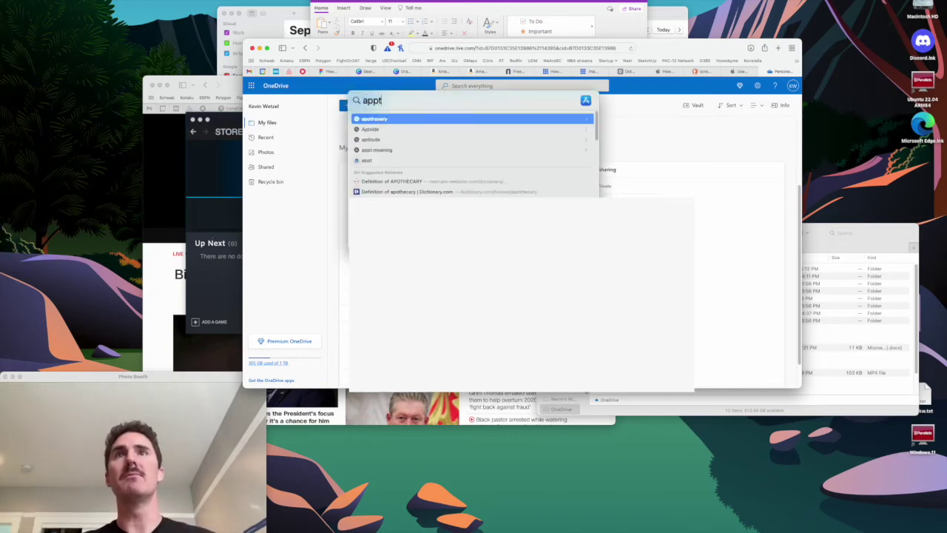
{"action": "key", "text": "Return"}
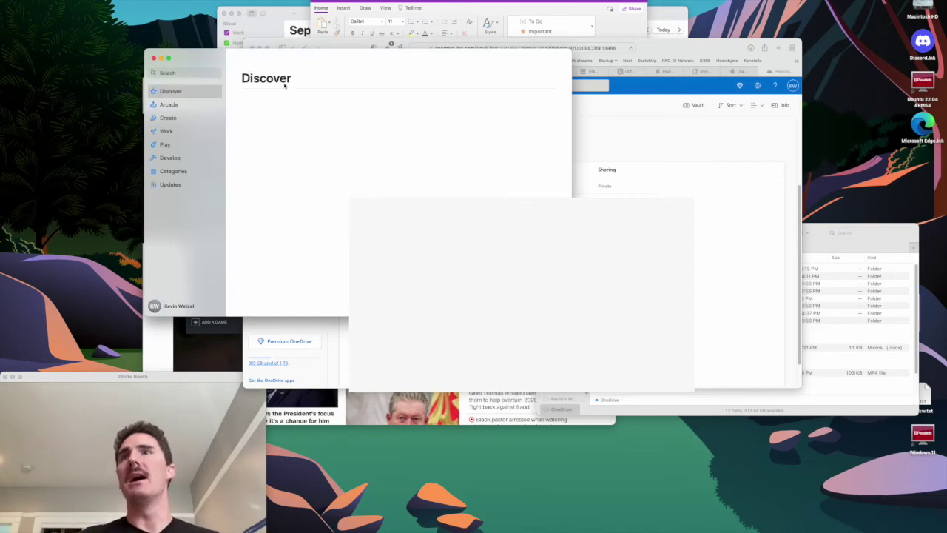
{"action": "type", "text": "excel"}
{"action": "key", "text": "Return"}
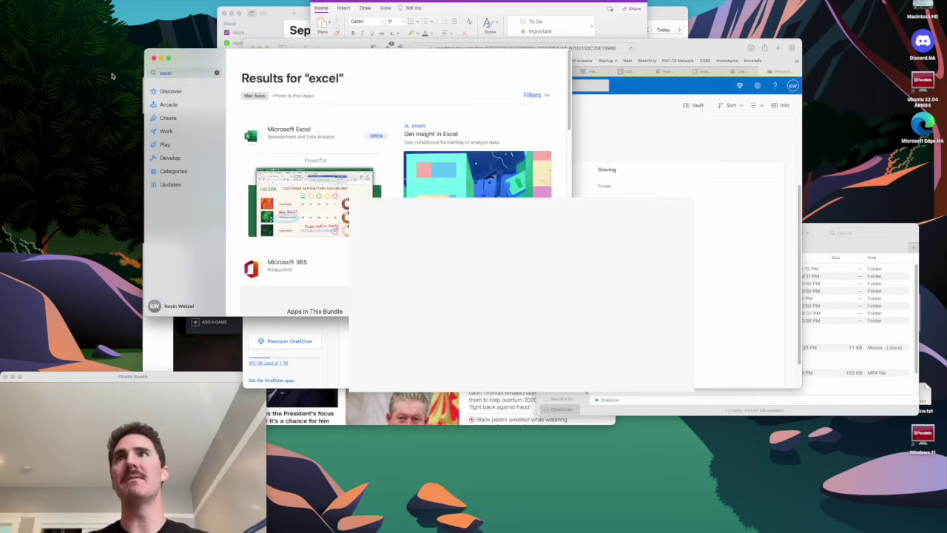
Step: Search the App Store for "teams" and compare the iPhone & iPad results with the Mac results
{"action": "key", "text": "super+a"}
{"action": "type", "text": "teams"}
{"action": "key", "text": "Return"}
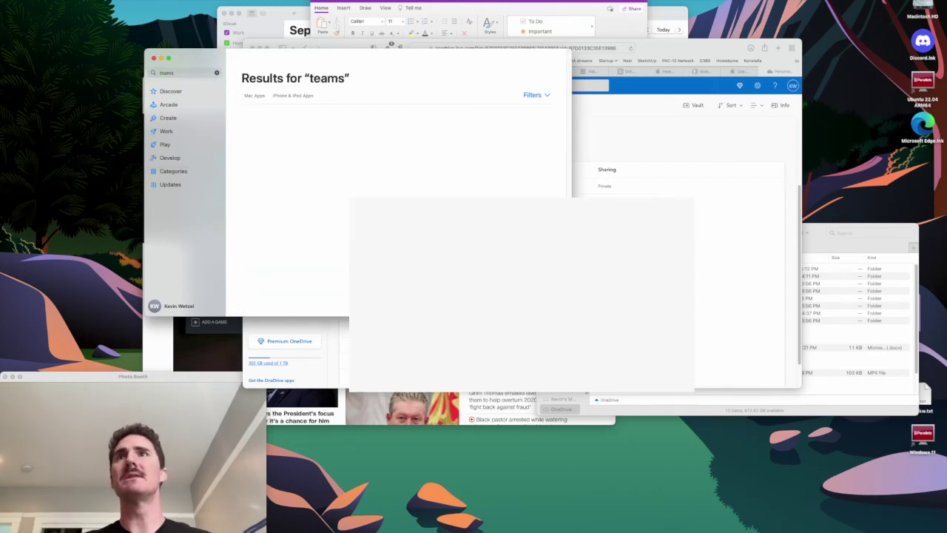
{"action": "left_click", "coordinate": [293, 95]}
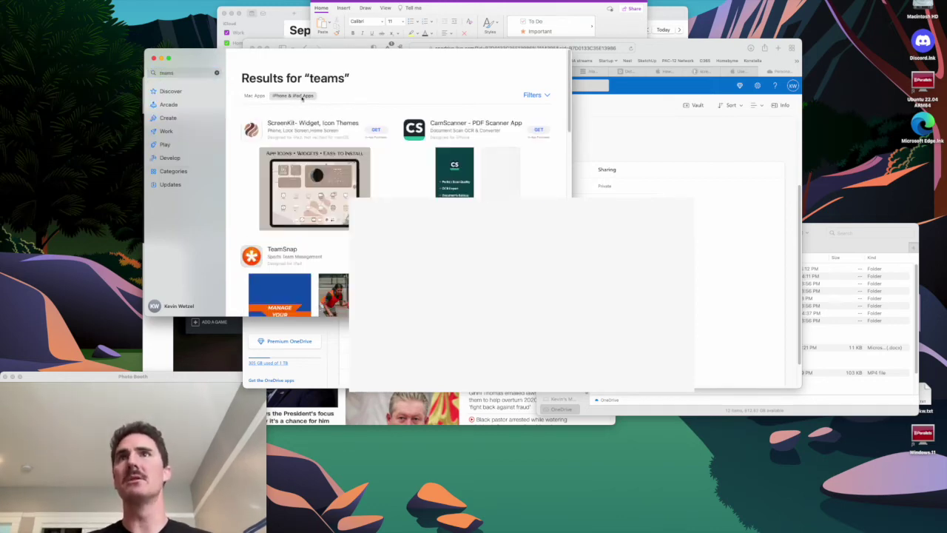
{"action": "left_click", "coordinate": [255, 96]}
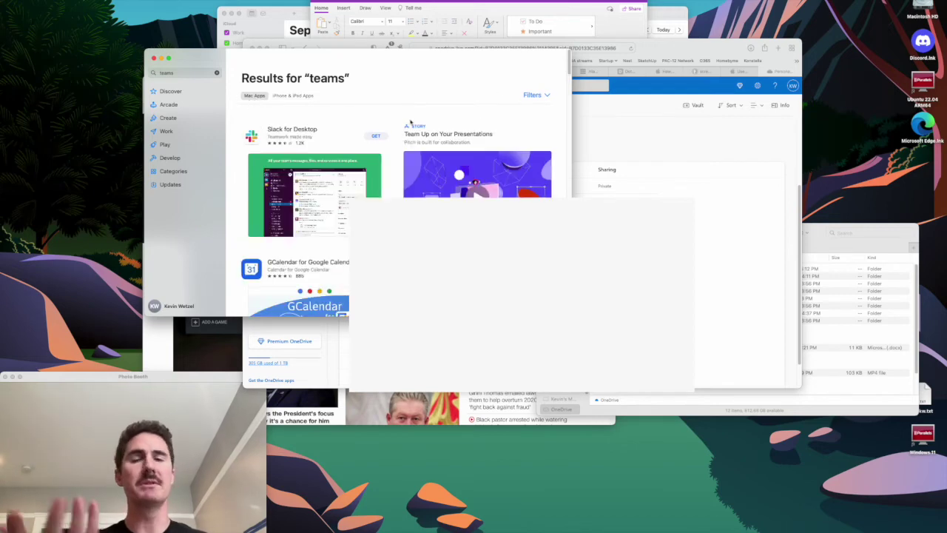
Step: Close the App Store and switch to Microsoft Teams to view its chats
{"action": "left_click", "coordinate": [153, 58]}
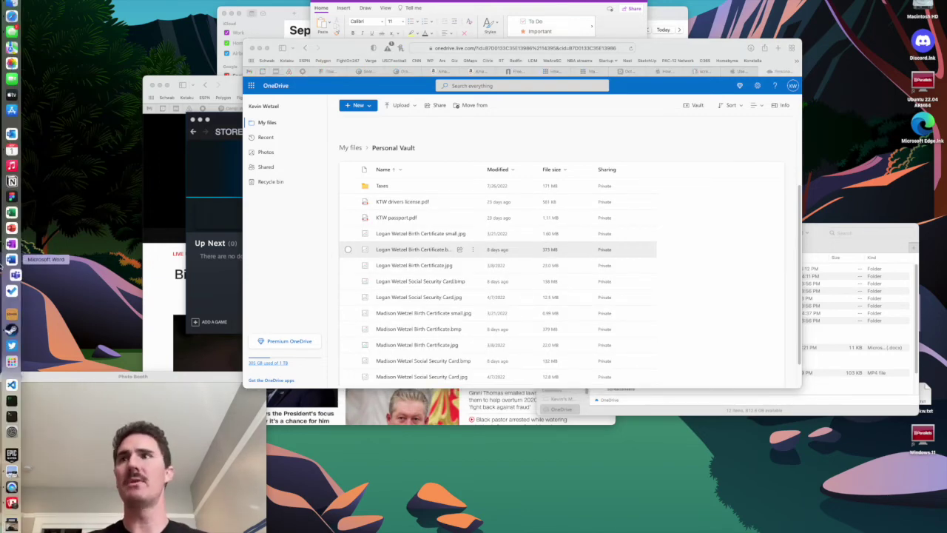
{"action": "left_click", "coordinate": [11, 274]}
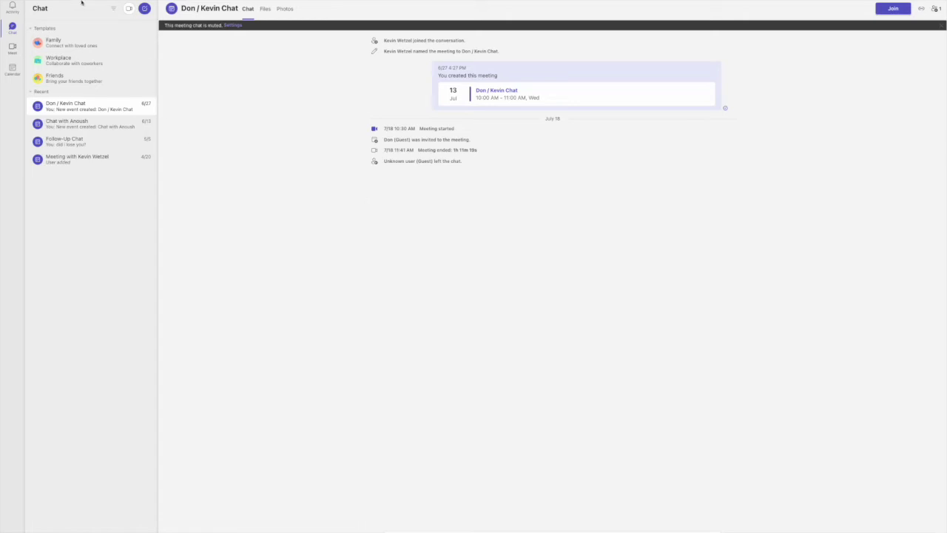
{"action": "mouse_move", "coordinate": [2, 325]}
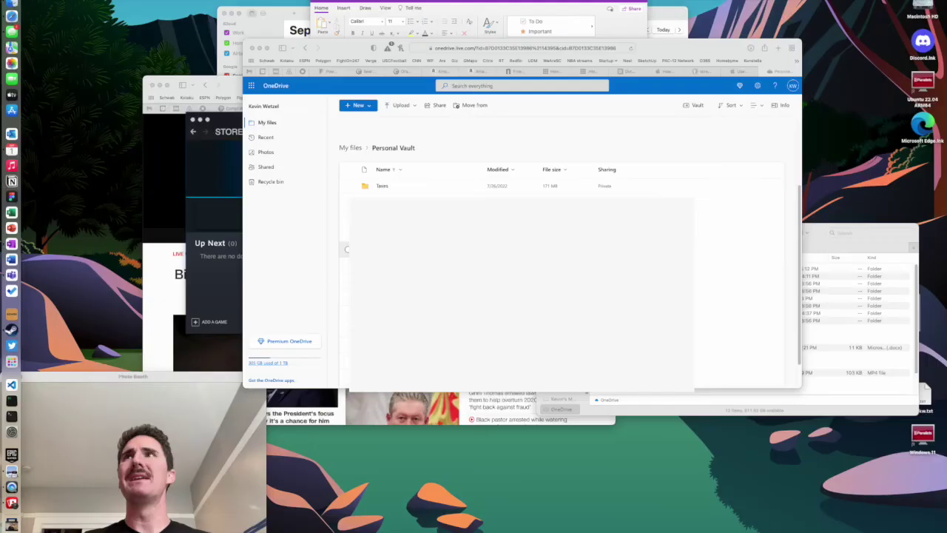